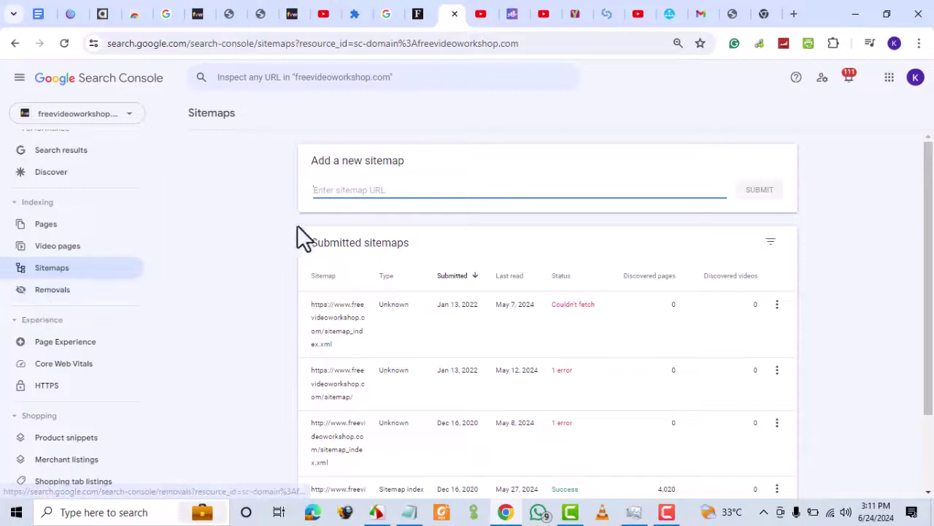
Submit the pasted sitemap_index.xml URL in Search Console and dismiss the success notice.
{"action": "type", "text": "https://www.freevideoworkshop.com/sitemap_index.xml"}
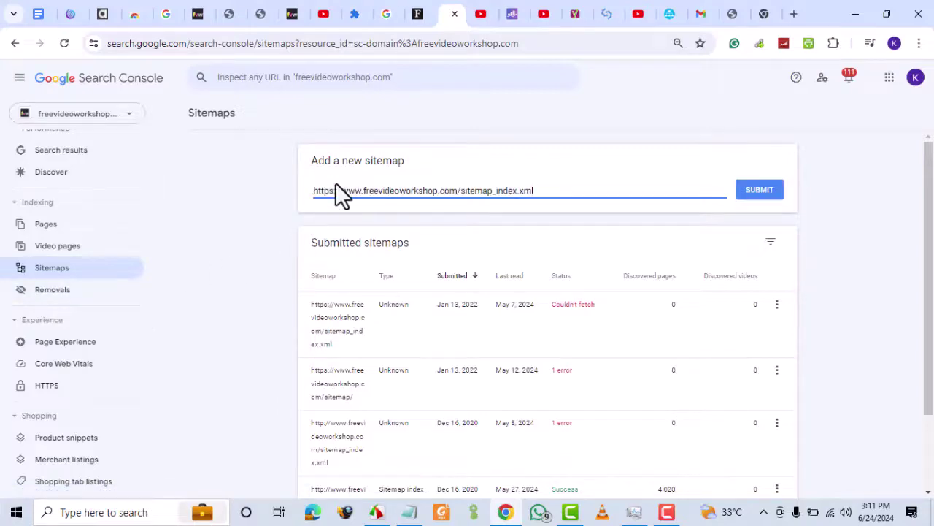
{"action": "left_click", "coordinate": [756, 192]}
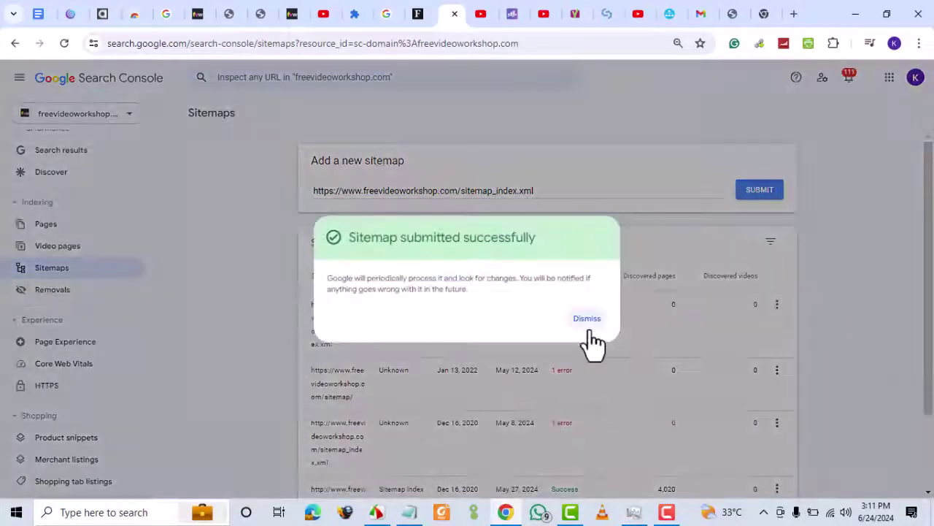
{"action": "left_click", "coordinate": [587, 320]}
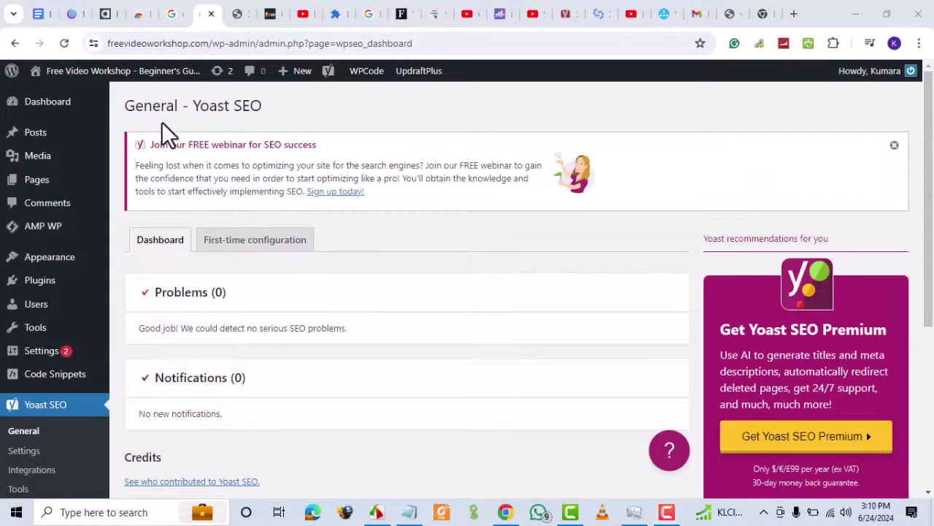
Open Yoast SEO Settings and bring the enabled XML sitemaps card on Site features into view.
{"action": "left_click", "coordinate": [22, 442]}
{"action": "scroll", "coordinate": [240, 336], "scroll_direction": "down", "scroll_amount": 5}
{"action": "left_click", "coordinate": [24, 455]}
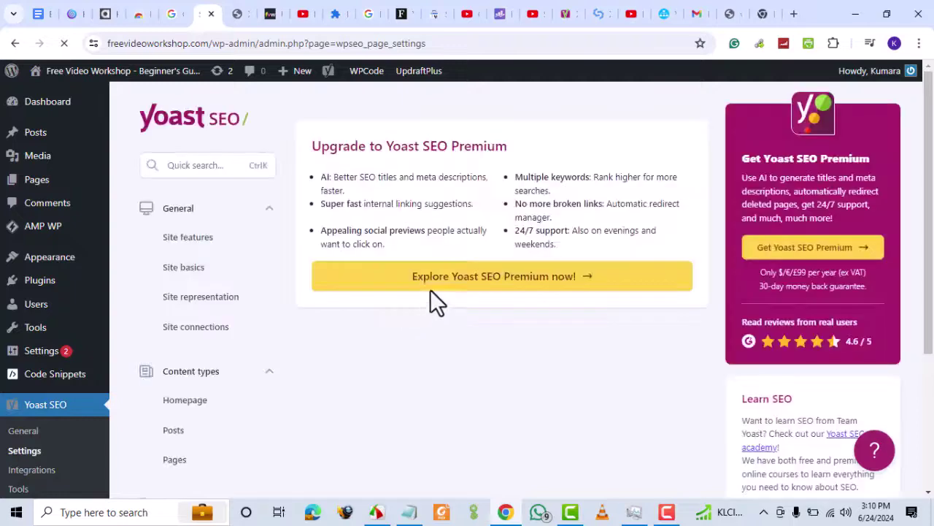
{"action": "scroll", "coordinate": [438, 296], "scroll_direction": "down", "scroll_amount": 4}
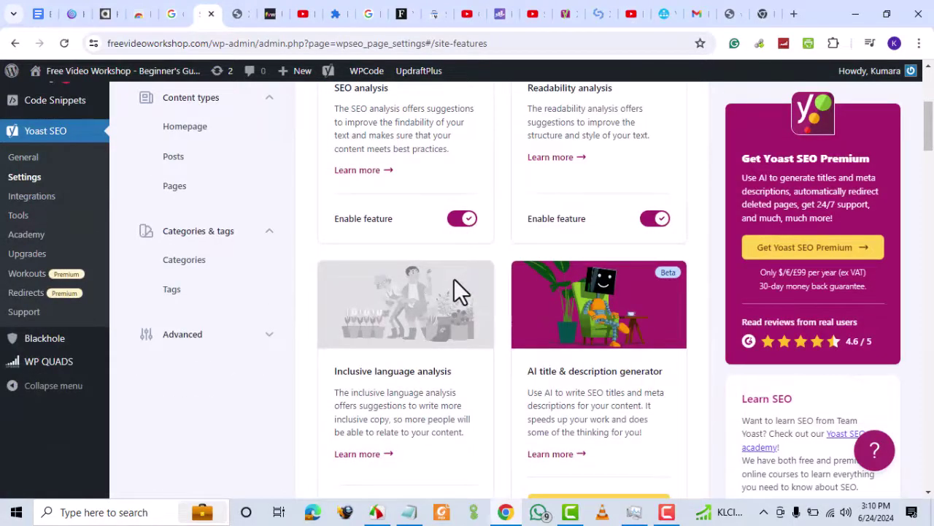
{"action": "scroll", "coordinate": [453, 278], "scroll_direction": "down", "scroll_amount": 4}
{"action": "scroll", "coordinate": [453, 278], "scroll_direction": "down", "scroll_amount": 1}
{"action": "scroll", "coordinate": [453, 278], "scroll_direction": "down", "scroll_amount": 5}
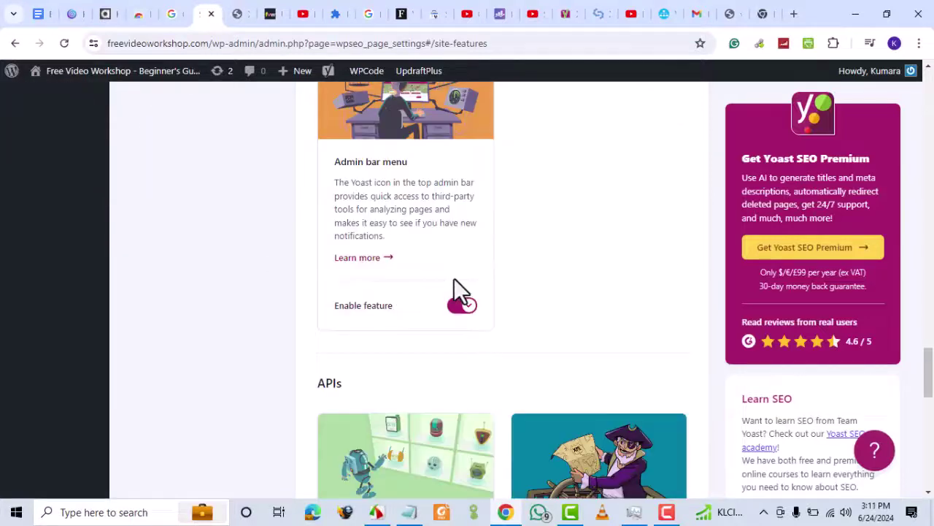
{"action": "scroll", "coordinate": [453, 277], "scroll_direction": "down", "scroll_amount": 3}
{"action": "scroll", "coordinate": [453, 277], "scroll_direction": "down", "scroll_amount": 3}
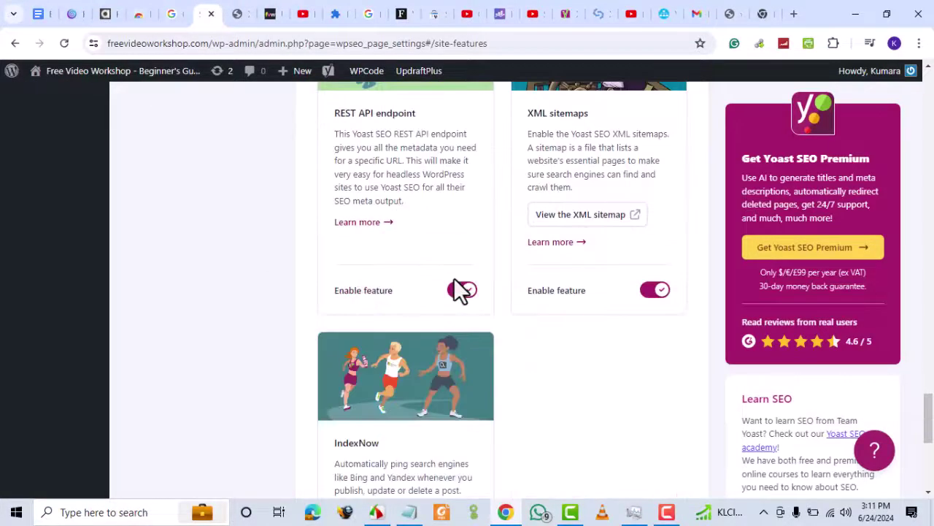
{"action": "scroll", "coordinate": [453, 279], "scroll_direction": "up", "scroll_amount": 1}
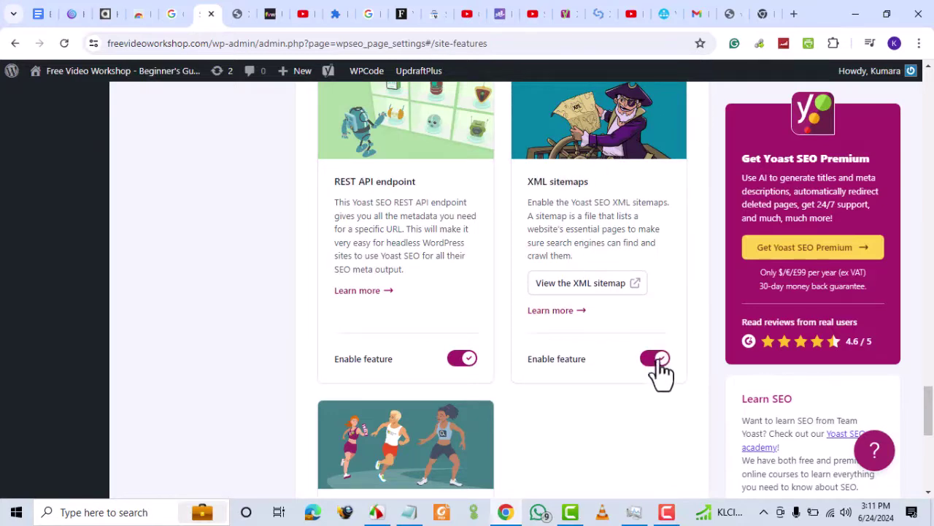
Open the site's nine-sitemap XML index and select its sitemap_index.xml address for copying.
{"action": "left_click", "coordinate": [636, 289]}
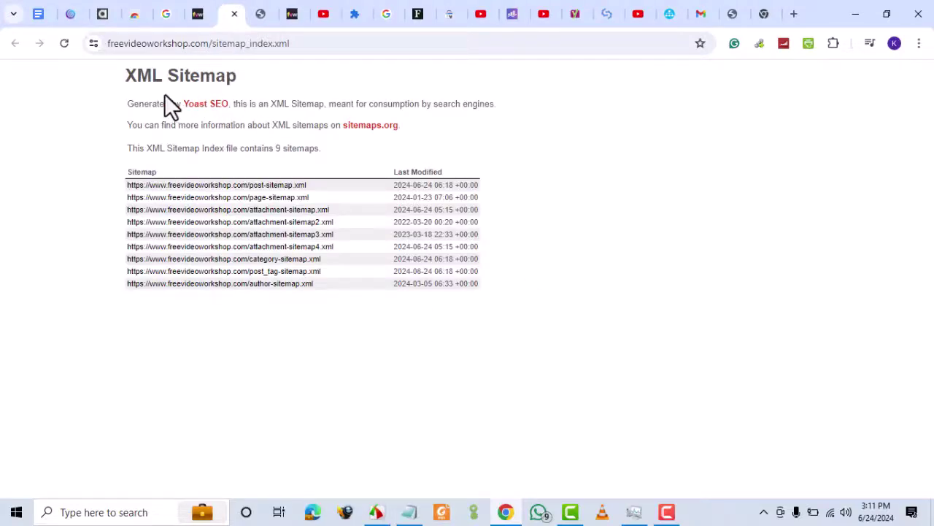
{"action": "left_click", "coordinate": [153, 44]}
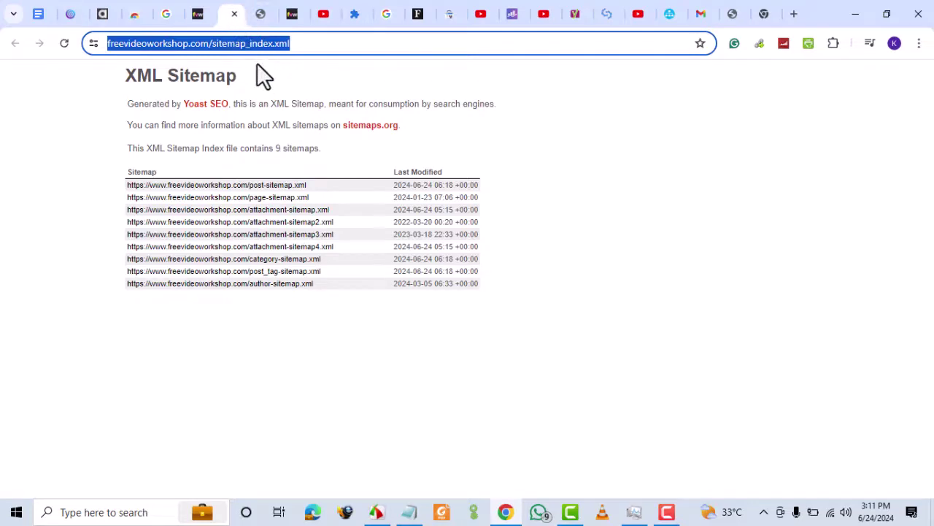
Resubmit sitemap_index.xml in Search Console so its Submitted date reads Jun 24, 2024.
{"action": "left_click", "coordinate": [442, 13]}
{"action": "left_click", "coordinate": [335, 187]}
{"action": "type", "text": "https://www.freevideoworkshop.com/sitemap_index.xml"}
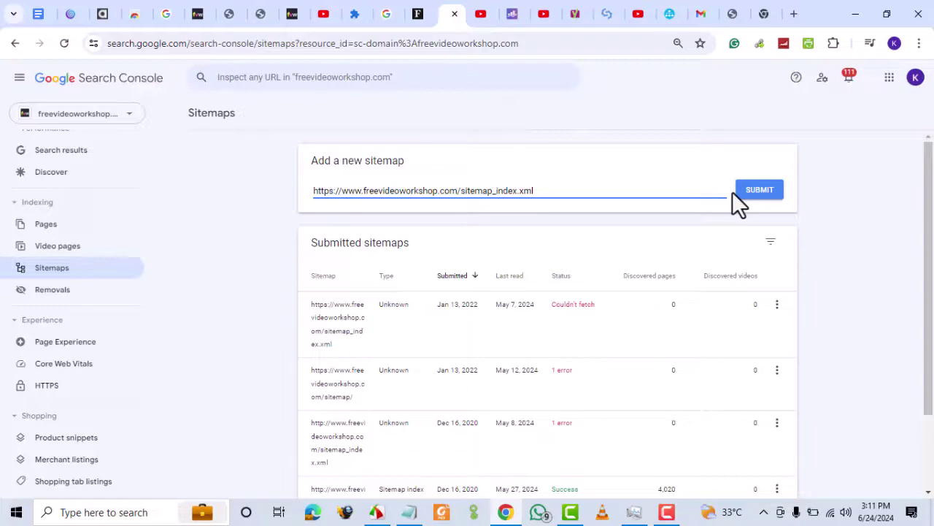
{"action": "left_click", "coordinate": [760, 192]}
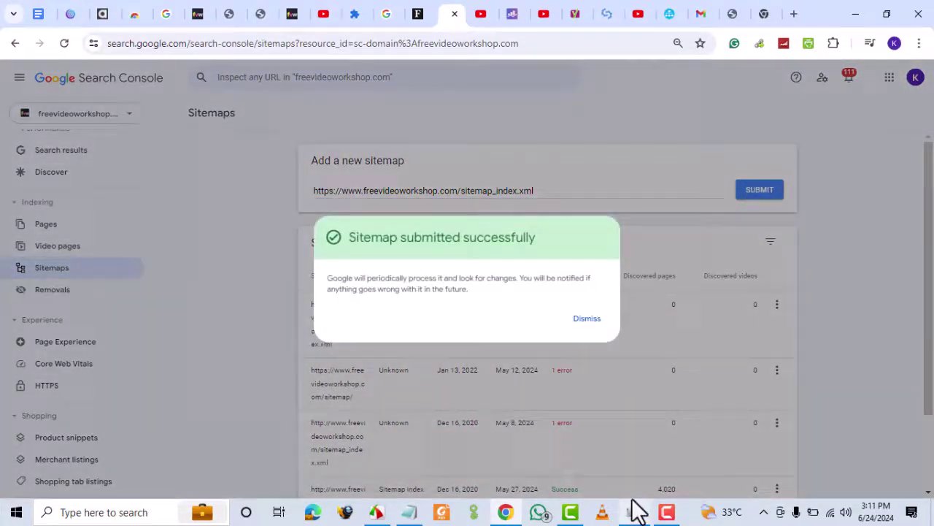
{"action": "left_click", "coordinate": [586, 317]}
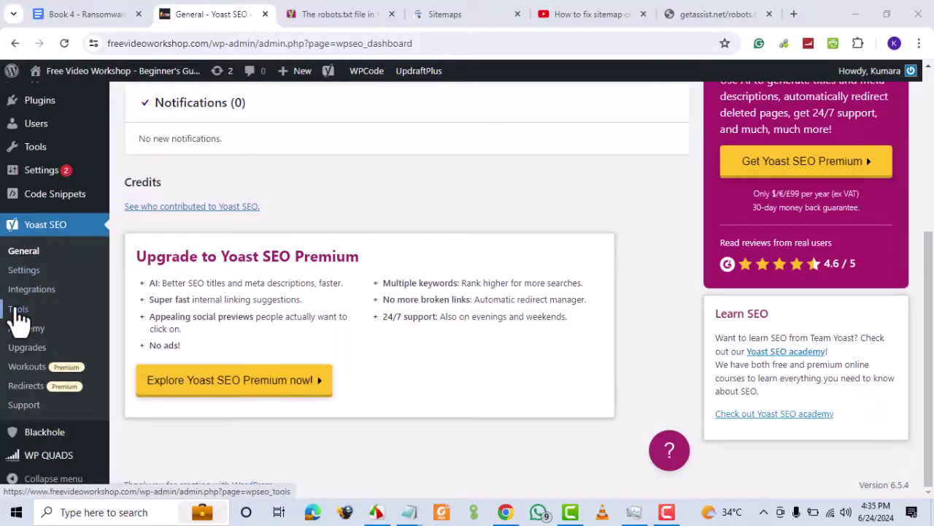
Open the robots.txt file editor from Yoast SEO Tools.
{"action": "left_click", "coordinate": [25, 323]}
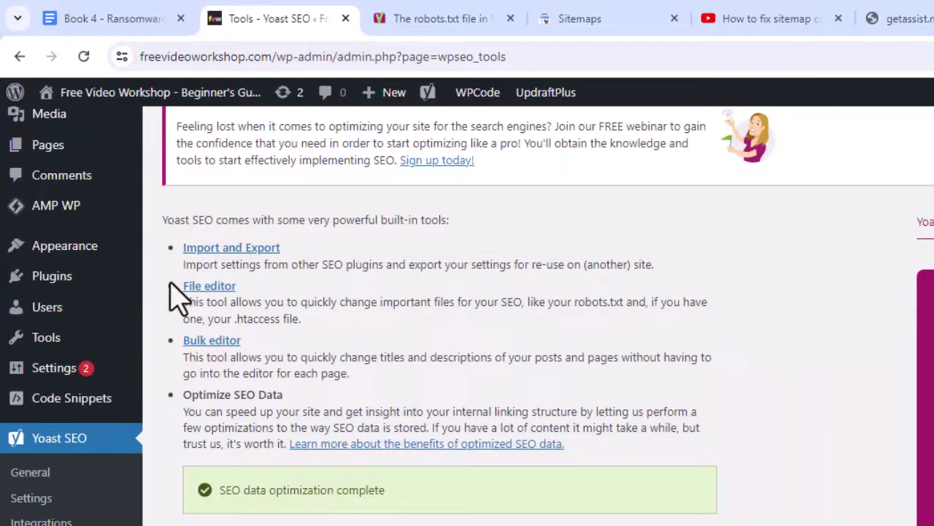
{"action": "left_click", "coordinate": [208, 292]}
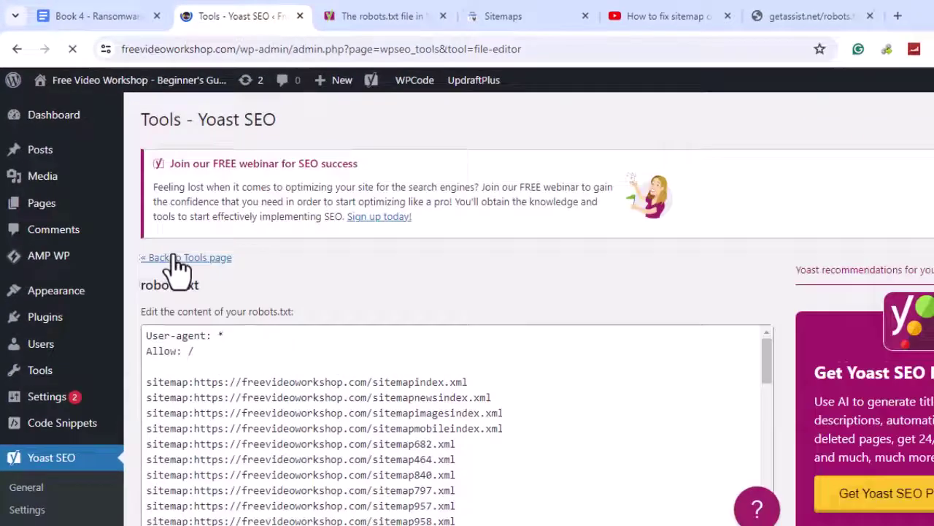
{"action": "scroll", "coordinate": [274, 319], "scroll_direction": "down", "scroll_amount": 3}
{"action": "scroll", "coordinate": [273, 319], "scroll_direction": "down", "scroll_amount": 1}
{"action": "scroll", "coordinate": [343, 394], "scroll_direction": "up", "scroll_amount": 3}
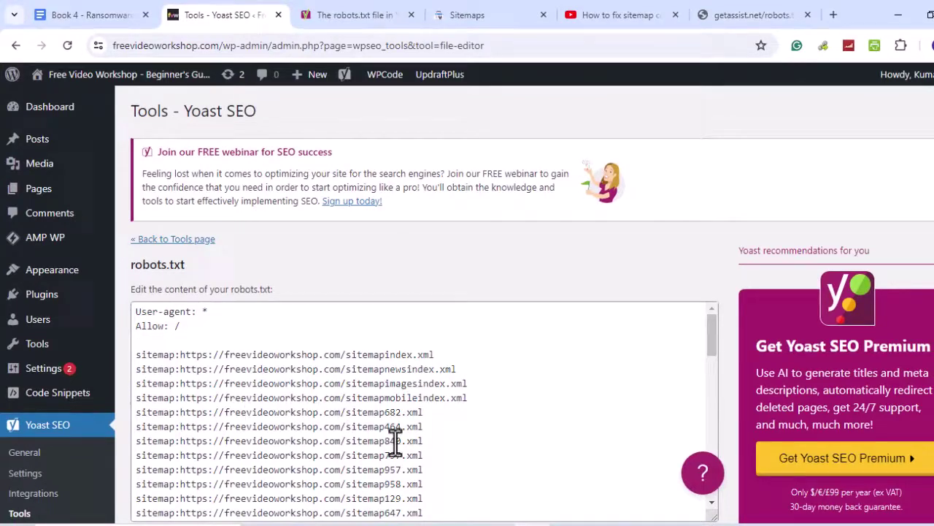
Scroll down through all the old sitemap lines in robots.txt.
{"action": "scroll", "coordinate": [354, 465], "scroll_direction": "down", "scroll_amount": 2}
{"action": "scroll", "coordinate": [375, 461], "scroll_direction": "down", "scroll_amount": 2}
{"action": "scroll", "coordinate": [292, 445], "scroll_direction": "down", "scroll_amount": 2}
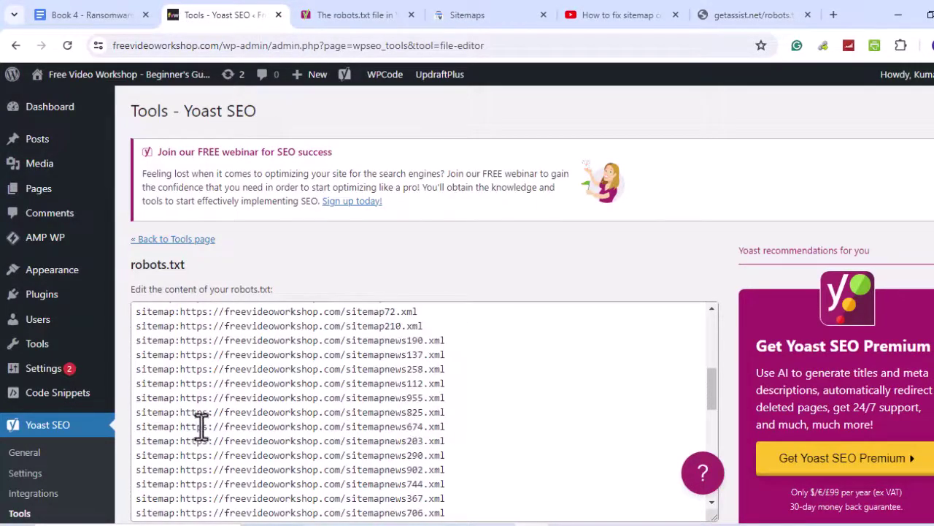
{"action": "scroll", "coordinate": [226, 427], "scroll_direction": "down", "scroll_amount": 2}
{"action": "scroll", "coordinate": [252, 427], "scroll_direction": "down", "scroll_amount": 2}
{"action": "scroll", "coordinate": [205, 428], "scroll_direction": "down", "scroll_amount": 2}
{"action": "scroll", "coordinate": [197, 434], "scroll_direction": "down", "scroll_amount": 2}
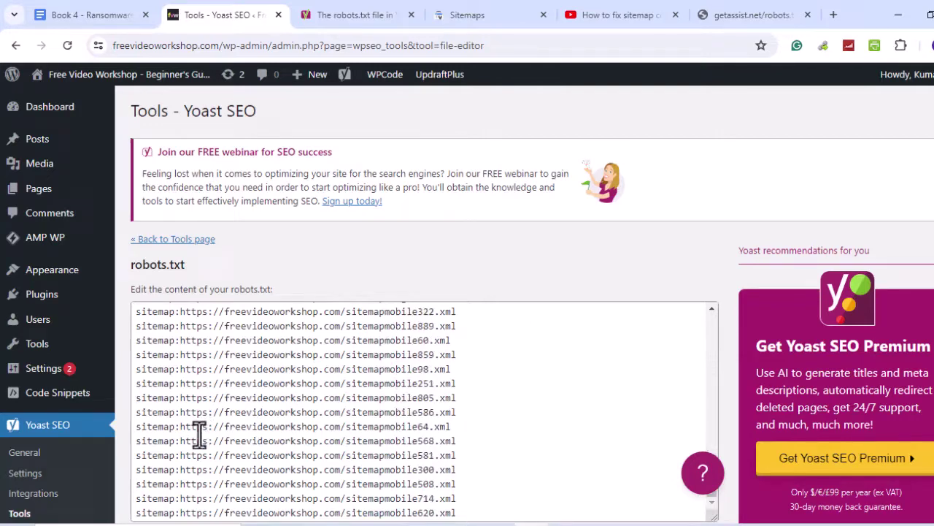
{"action": "scroll", "coordinate": [198, 434], "scroll_direction": "down", "scroll_amount": 2}
{"action": "scroll", "coordinate": [262, 431], "scroll_direction": "down", "scroll_amount": 2}
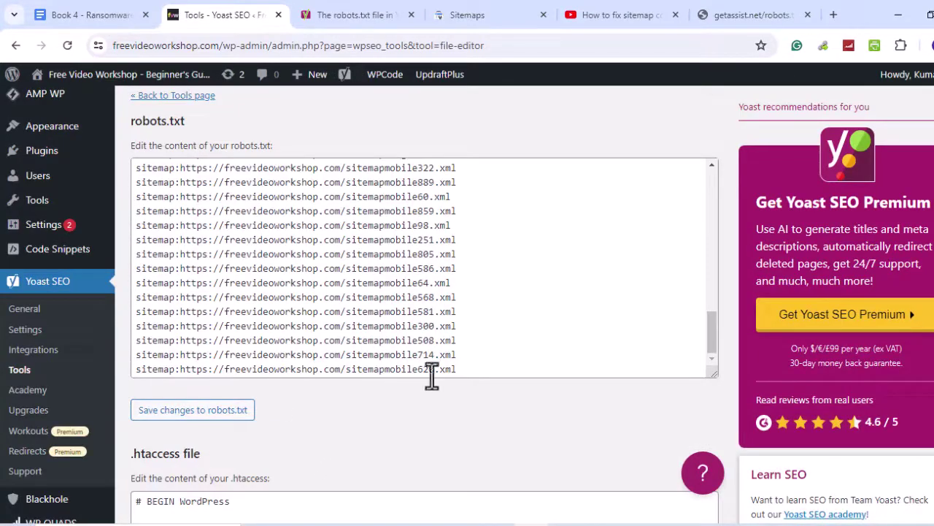
Put the cursor in the robots.txt box and return to its top.
{"action": "left_click", "coordinate": [464, 375]}
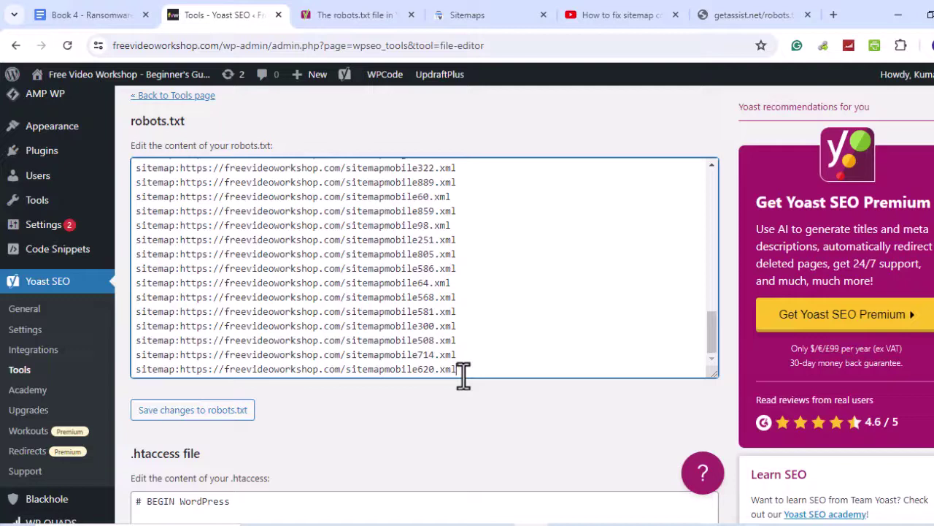
{"action": "scroll", "coordinate": [463, 375], "scroll_direction": "up", "scroll_amount": 3}
{"action": "scroll", "coordinate": [463, 375], "scroll_direction": "up", "scroll_amount": 3}
{"action": "scroll", "coordinate": [463, 375], "scroll_direction": "up", "scroll_amount": 3}
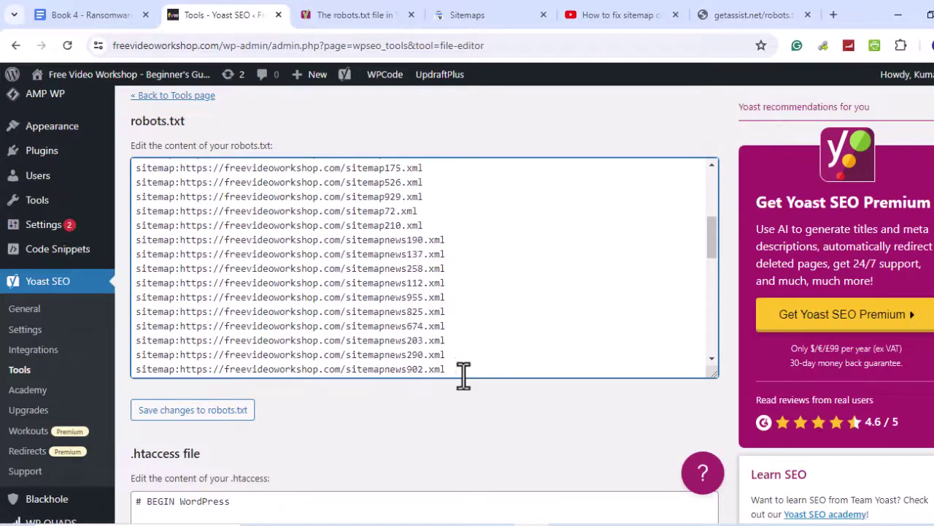
{"action": "scroll", "coordinate": [464, 375], "scroll_direction": "up", "scroll_amount": 3}
{"action": "scroll", "coordinate": [463, 375], "scroll_direction": "up", "scroll_amount": 2}
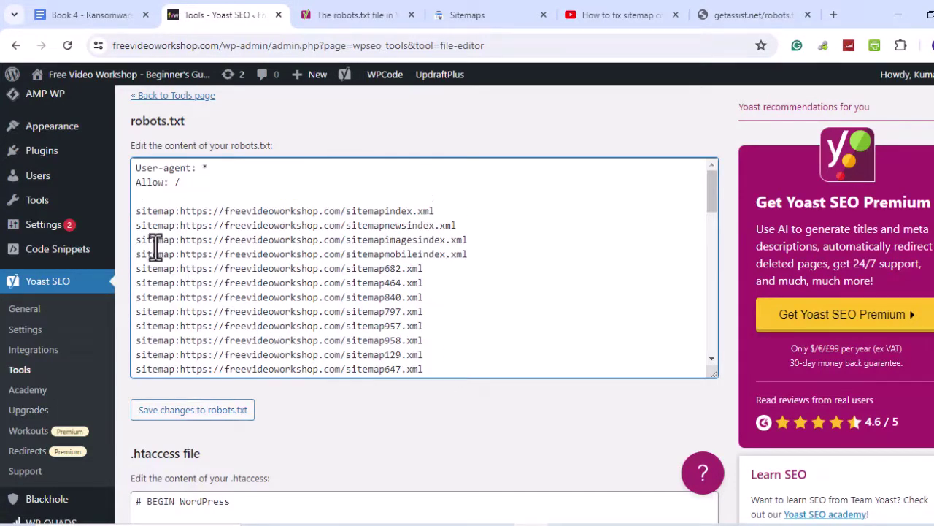
Replace every old sitemap line with one sitemap_index.xml Sitemap line and save robots.txt.
{"action": "left_click", "coordinate": [134, 211]}
{"action": "key", "text": "ctrl+shift+End"}
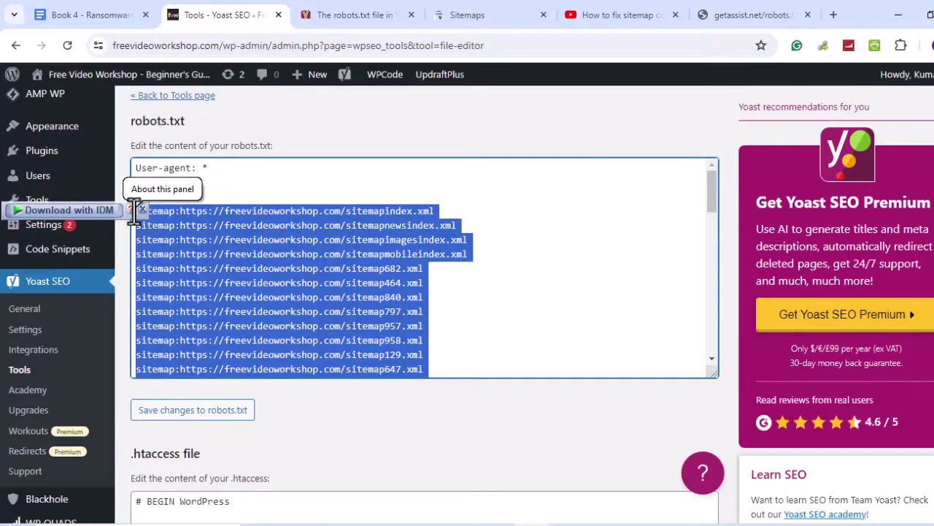
{"action": "key", "text": "Delete"}
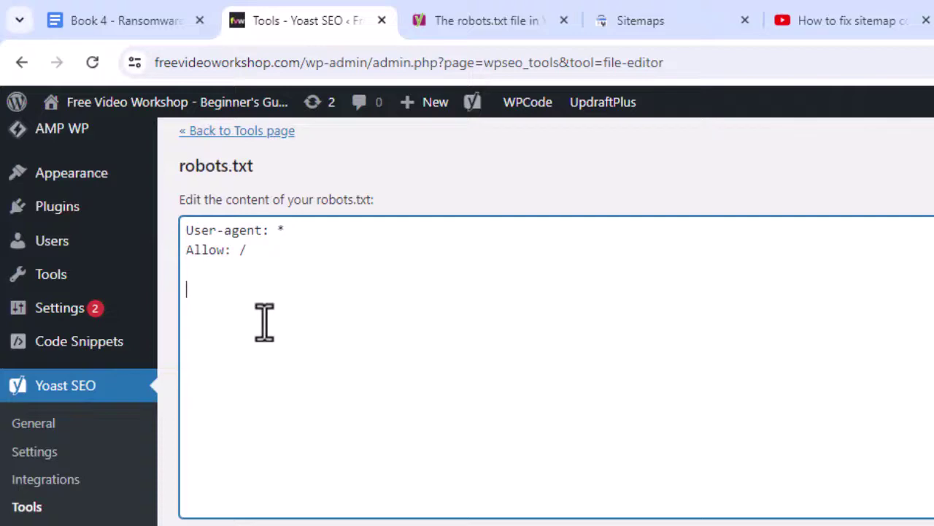
{"action": "type", "text": "Sitemap: https://www.freevideoworkshop.com/sitemap_index.xml"}
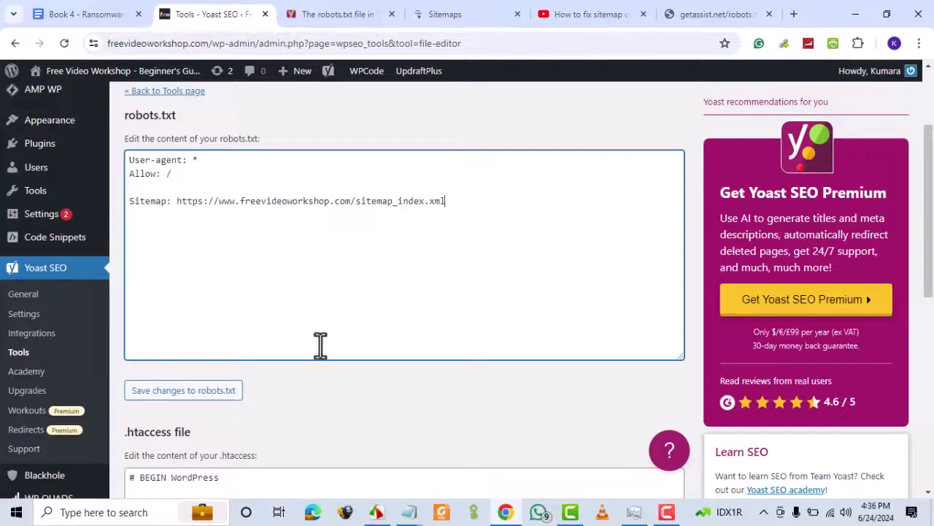
{"action": "scroll", "coordinate": [320, 345], "scroll_direction": "down", "scroll_amount": 1}
{"action": "left_click", "coordinate": [194, 326]}
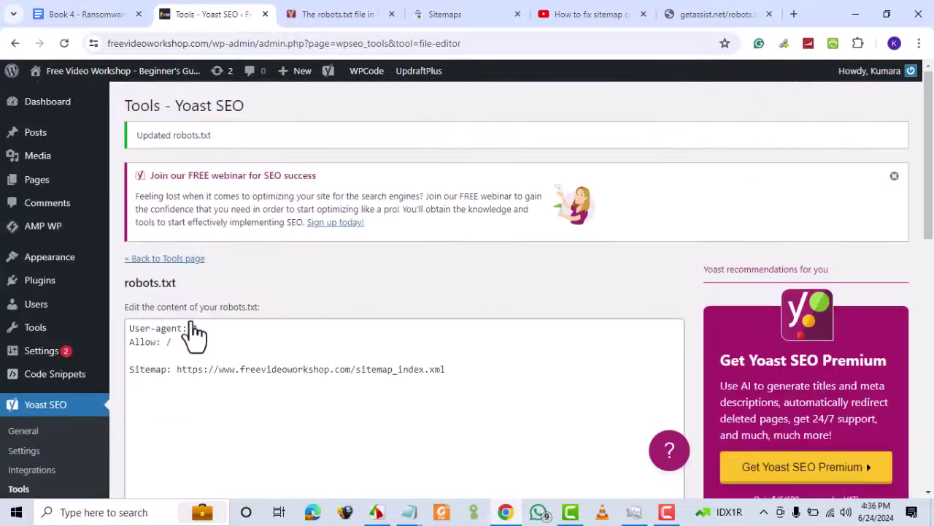
Submit sitemap_index.xml again, now listed as Success with 3,323 discovered pages.
{"action": "key", "text": "ctrl+4"}
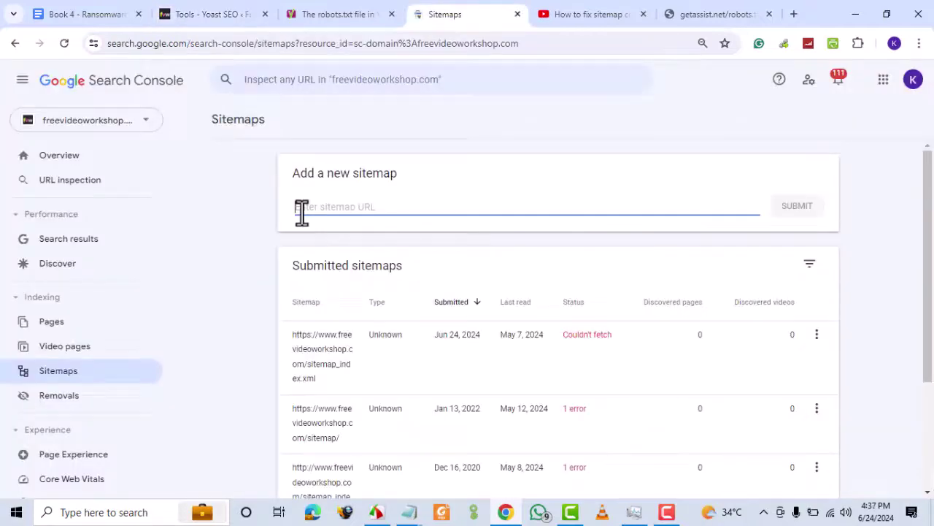
{"action": "type", "text": "https://www.freevideoworkshop.com/sitemap_index.xml"}
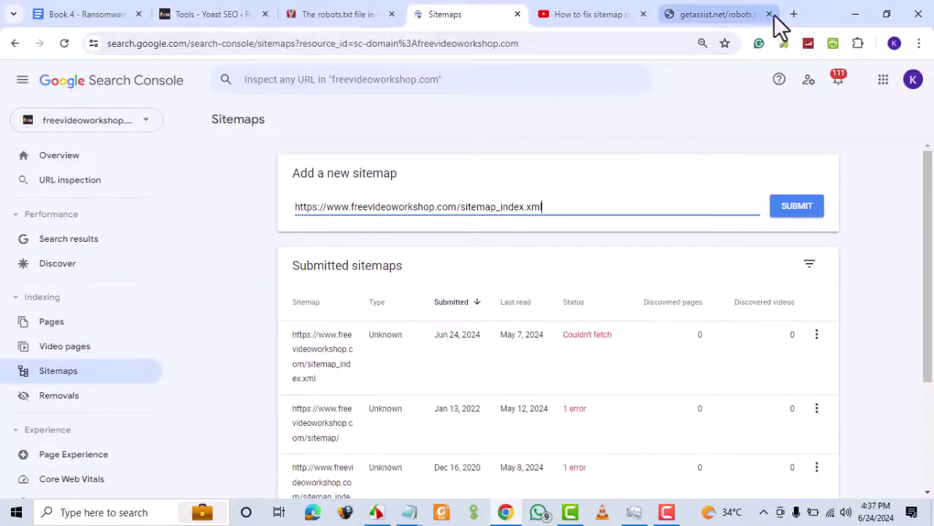
{"action": "left_click", "coordinate": [792, 212]}
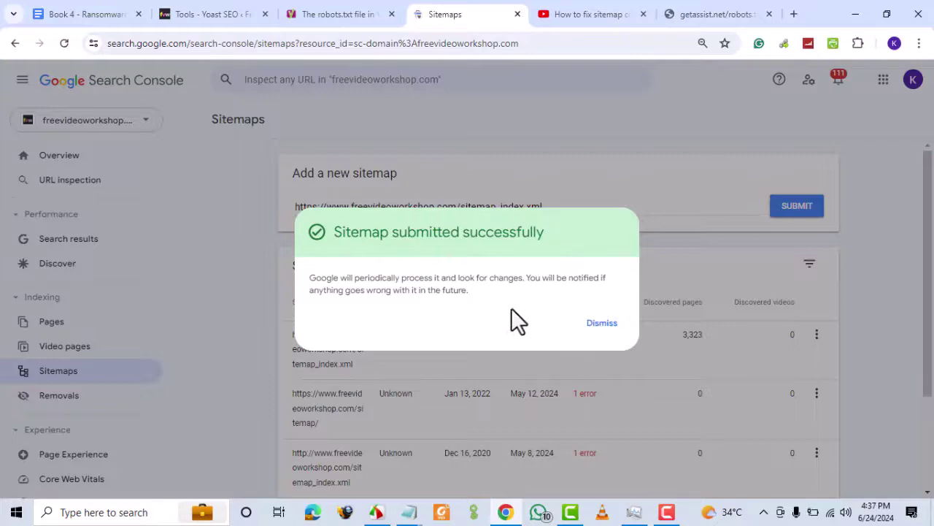
{"action": "left_click", "coordinate": [598, 323]}
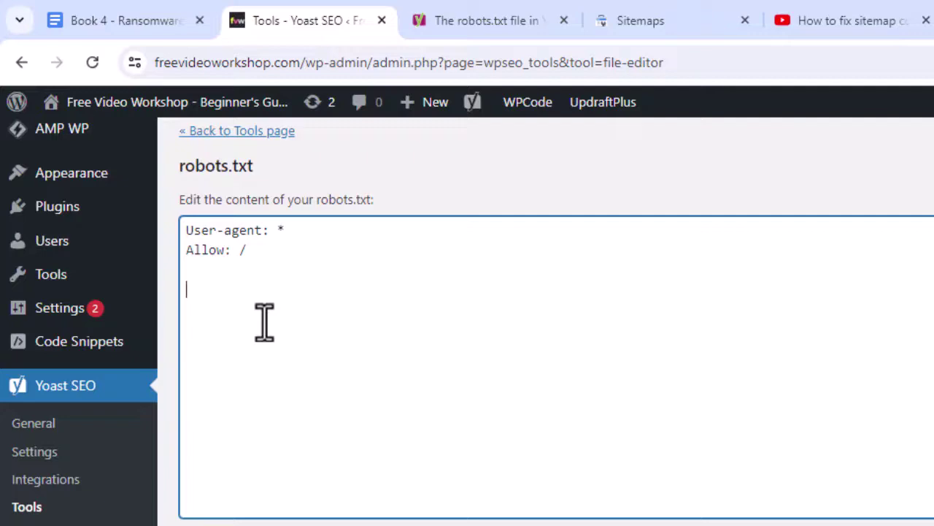
Restore the sitemap_index.xml Sitemap line below Allow and save robots.txt.
{"action": "type", "text": "Sitemap: https://www.freevideoworkshop.com/sitemap_index.xml"}
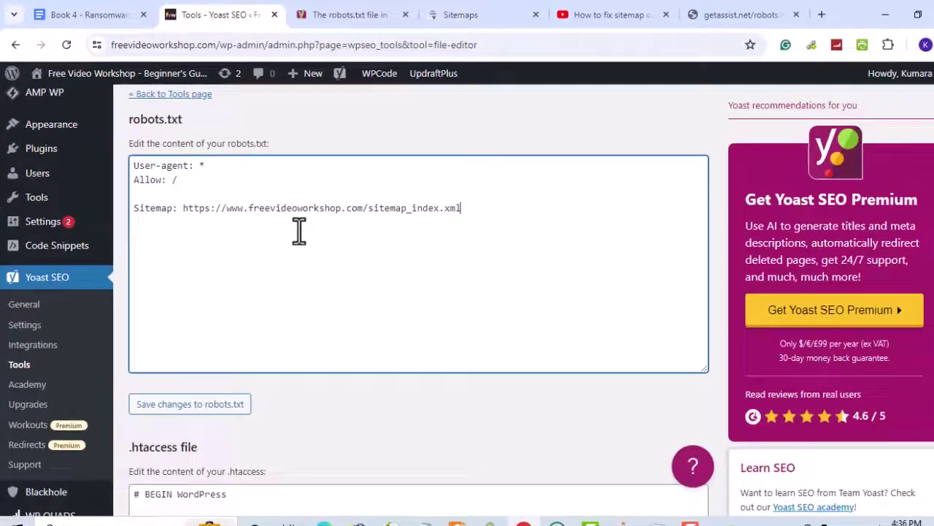
{"action": "scroll", "coordinate": [321, 346], "scroll_direction": "down", "scroll_amount": 1}
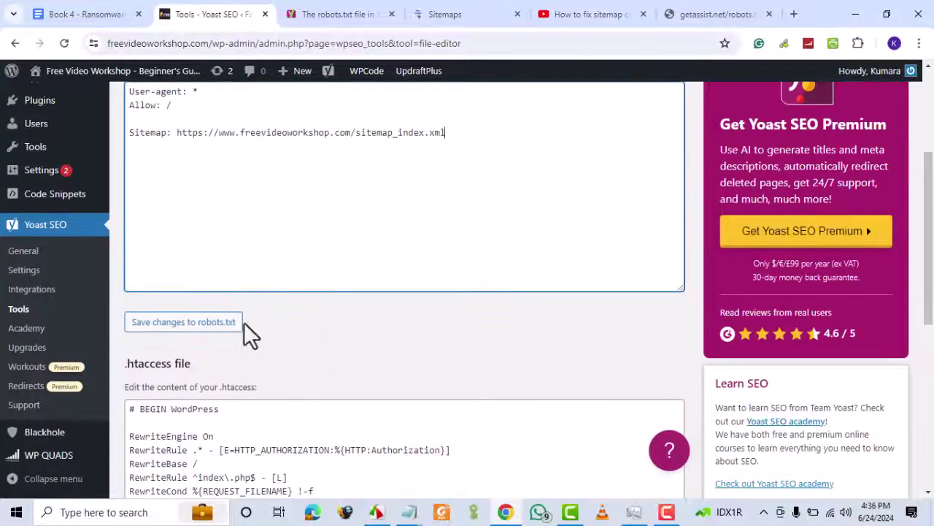
{"action": "left_click", "coordinate": [192, 325]}
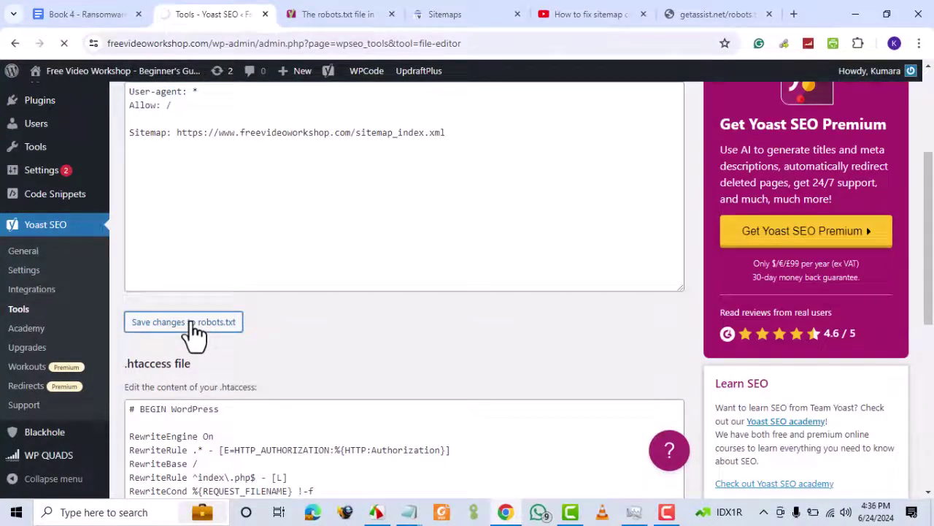